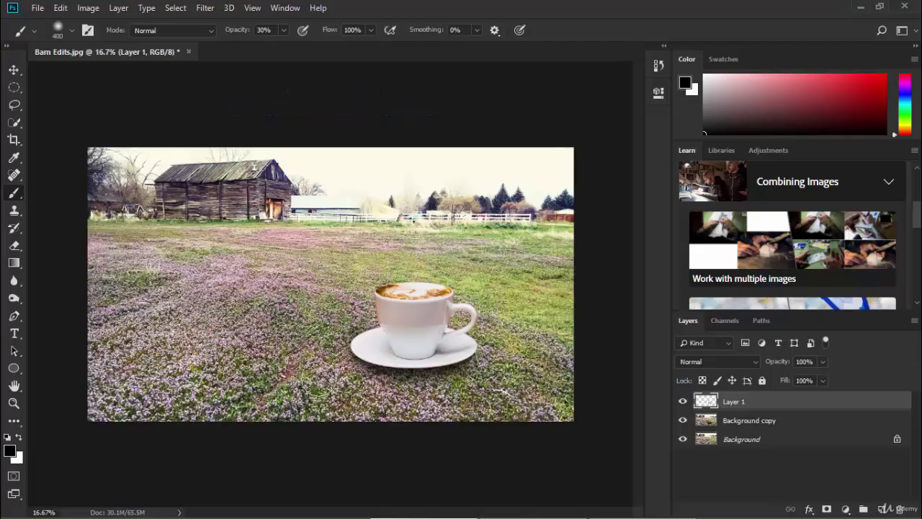
# Close the edited Barn Edits composite without saving and reopen the original Barn Edits image from the PixImages folder.
pyautogui.click(189, 52)
pyautogui.click(452, 206)
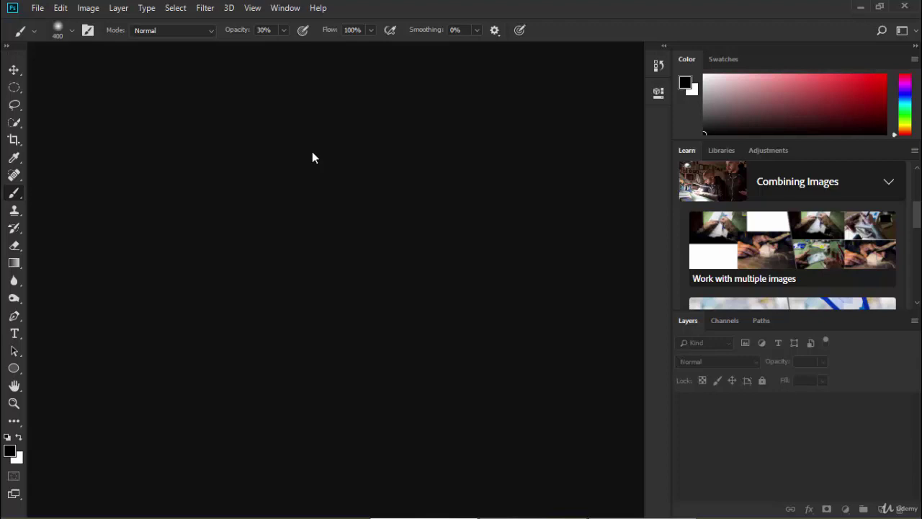
pyautogui.hotkey('ctrl', 'o')
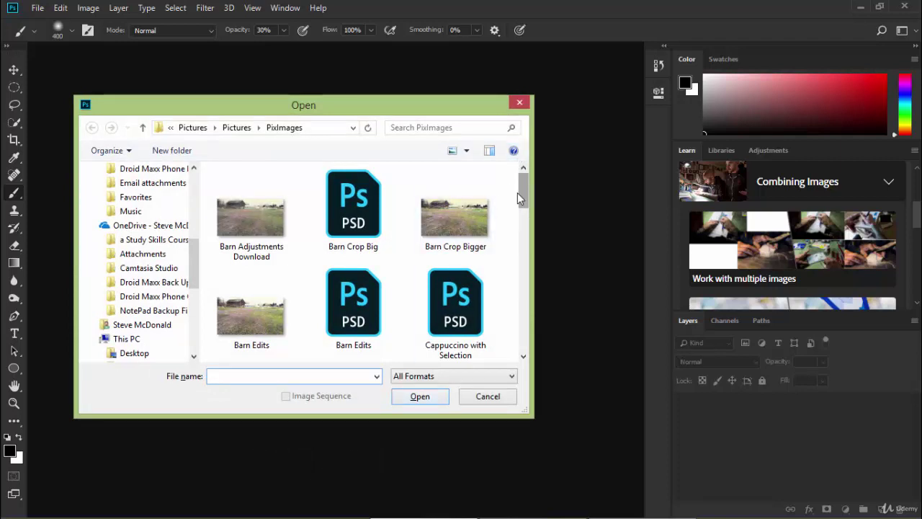
pyautogui.doubleClick(251, 309)
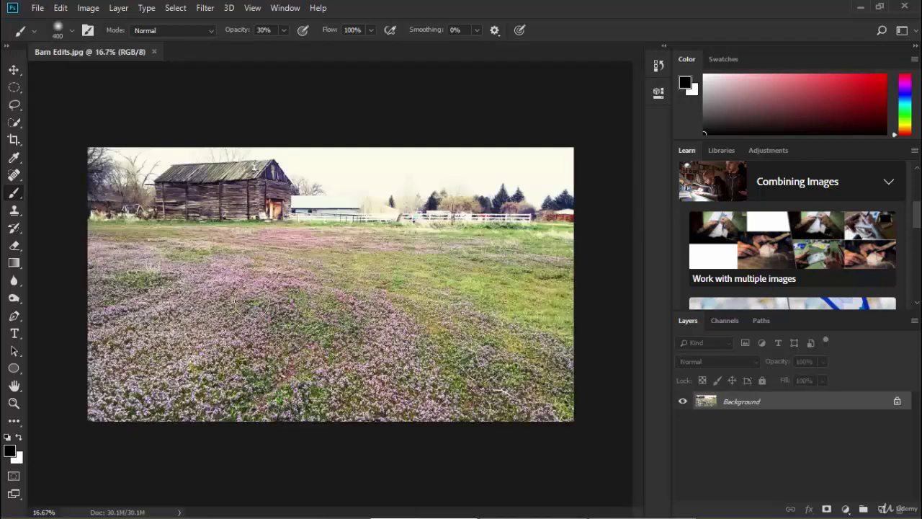
# Open the Cappuccino image from the PixImages folder, leaving its missing color profile as is (don't color manage).
pyautogui.hotkey('ctrl', 'o')
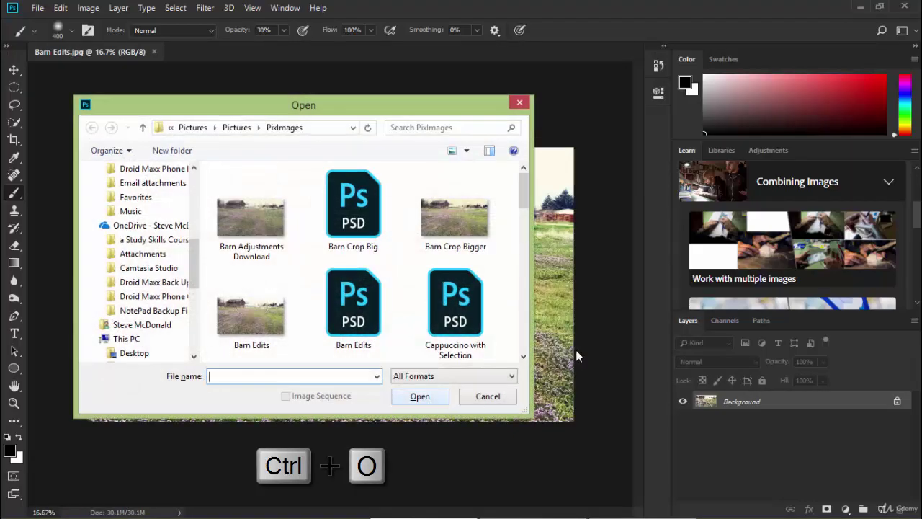
pyautogui.scroll(-3, 524, 208)
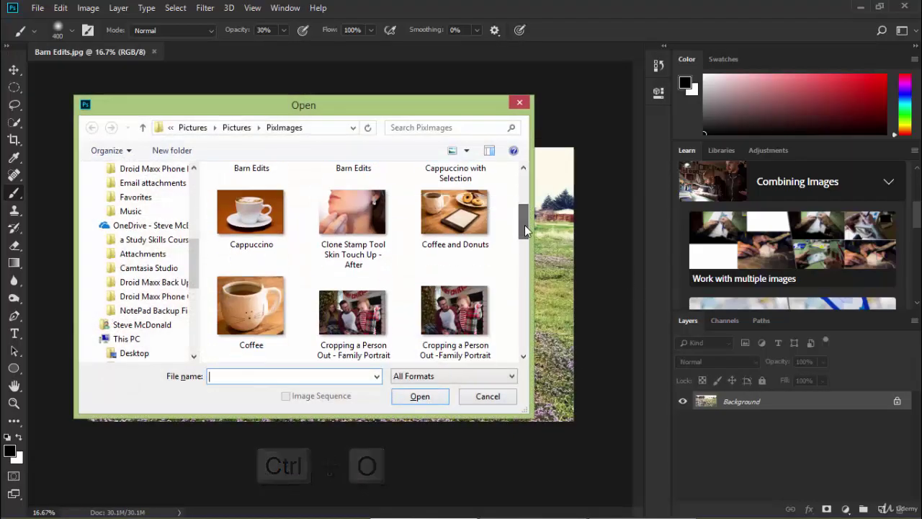
pyautogui.click(247, 218)
pyautogui.doubleClick(247, 217)
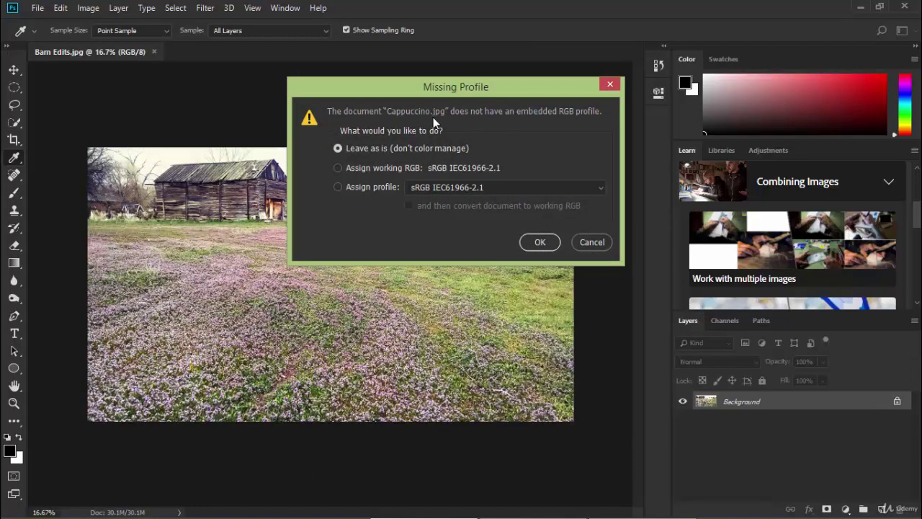
pyautogui.click(539, 242)
pyautogui.press('b')
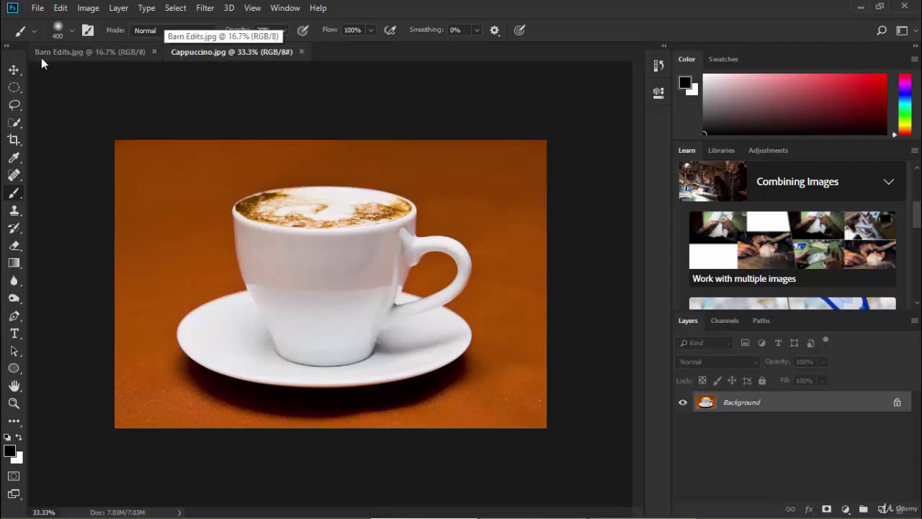
# View the Barn Edits and Cappuccino documents alternately, ending on the Cappuccino image.
pyautogui.click(108, 52)
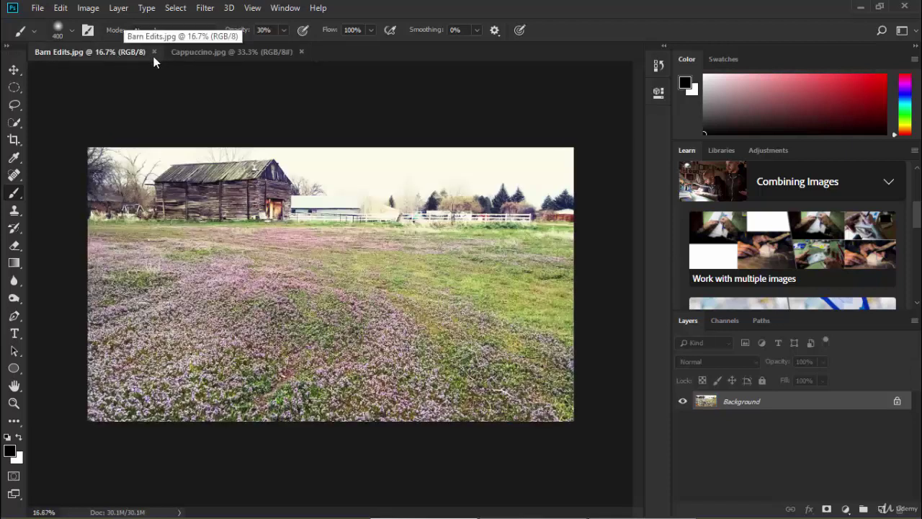
pyautogui.click(222, 53)
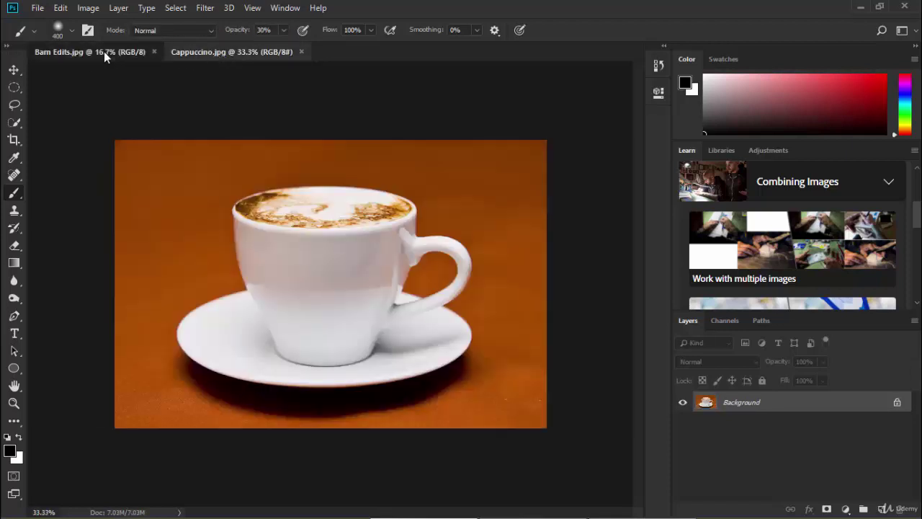
pyautogui.click(108, 52)
pyautogui.click(207, 54)
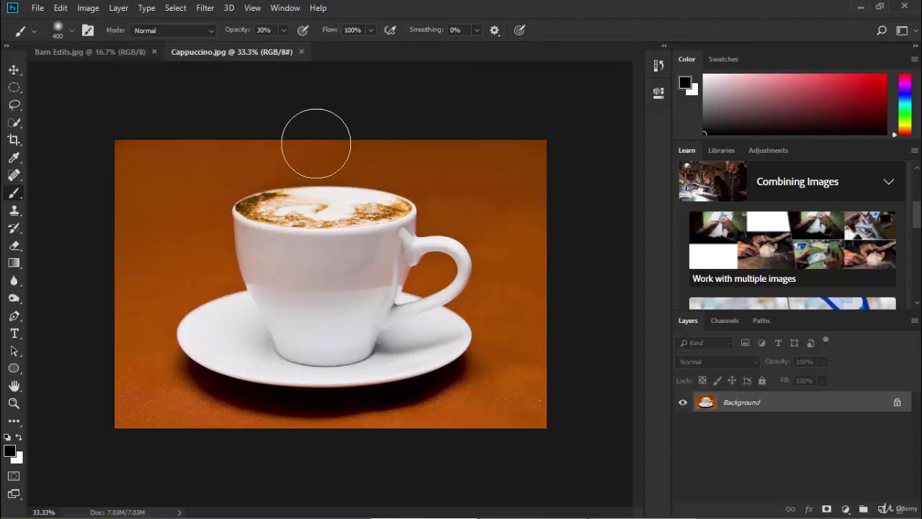
# Select the whole cup and saucer, including the coffee surface, with the Quick Selection tool at brush size 175.
pyautogui.press('w')
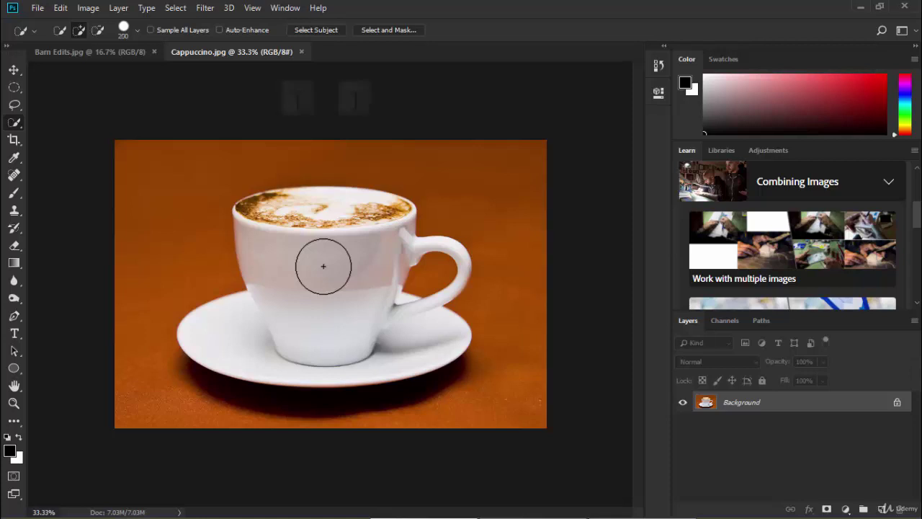
pyautogui.press('[')
pyautogui.press('[')
pyautogui.press('[')
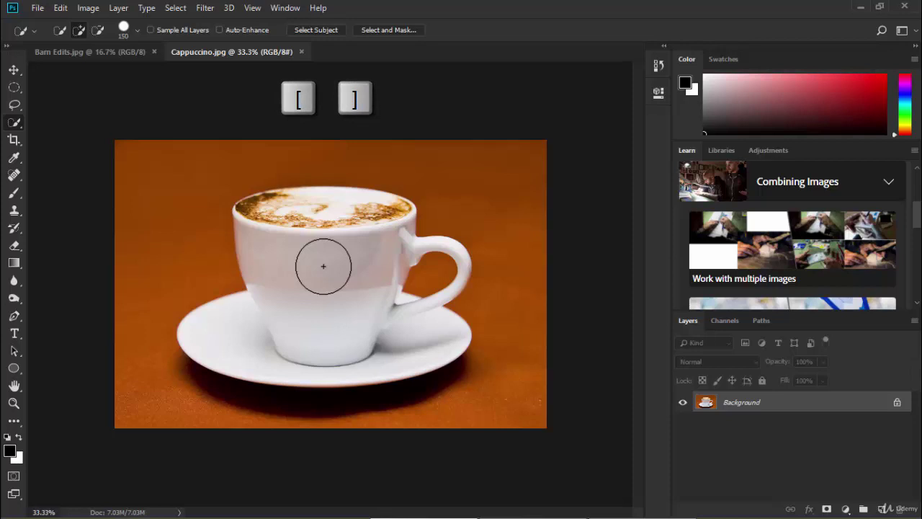
pyautogui.press(']')
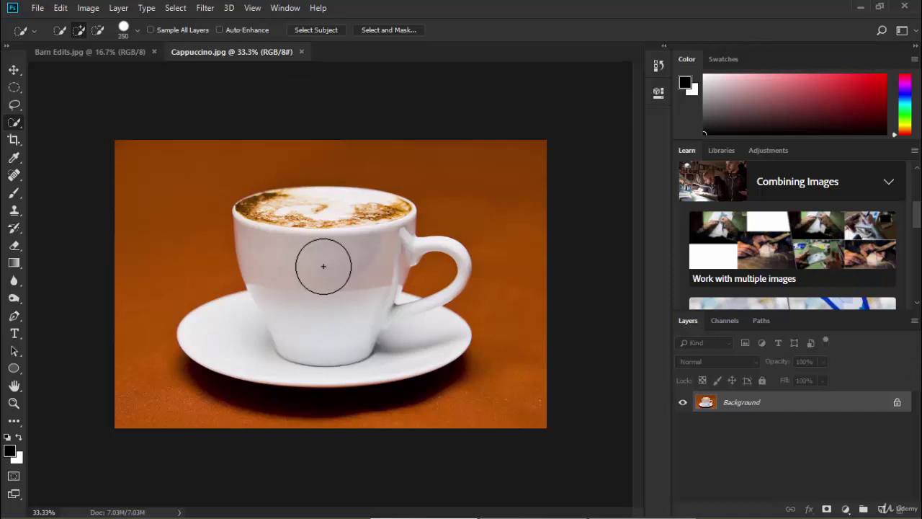
pyautogui.press('[')
pyautogui.press('[')
pyautogui.press('[')
pyautogui.click(323, 266)
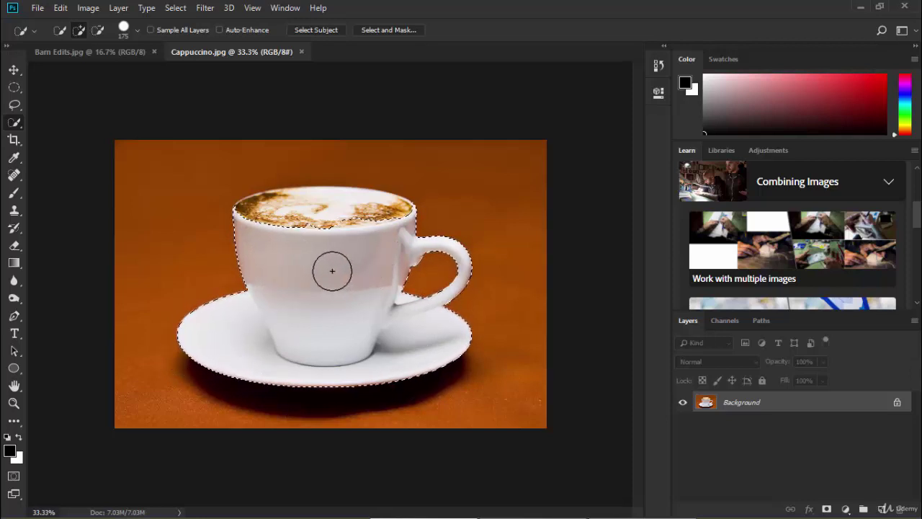
pyautogui.click(256, 209)
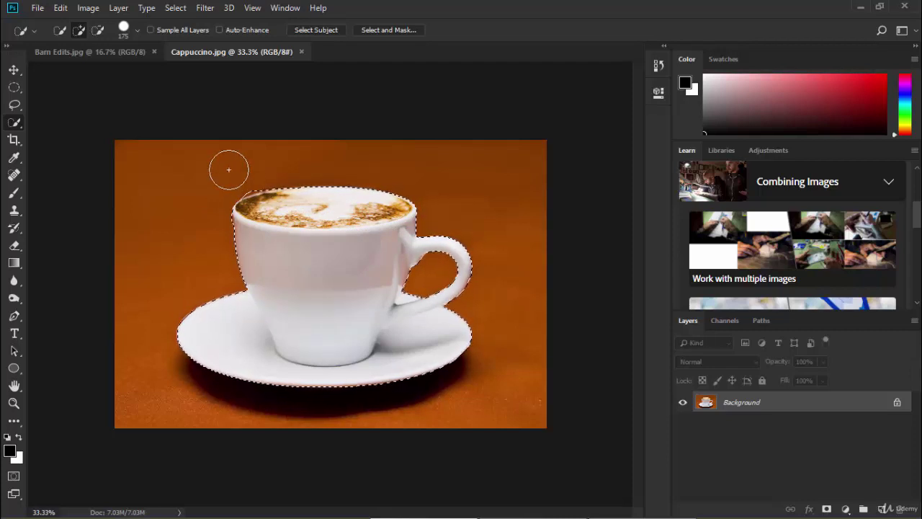
# Subtract the excess background beside the cup's upper-left rim from the selection, using the Quick Selection tool at brush size 60.
pyautogui.press('z')
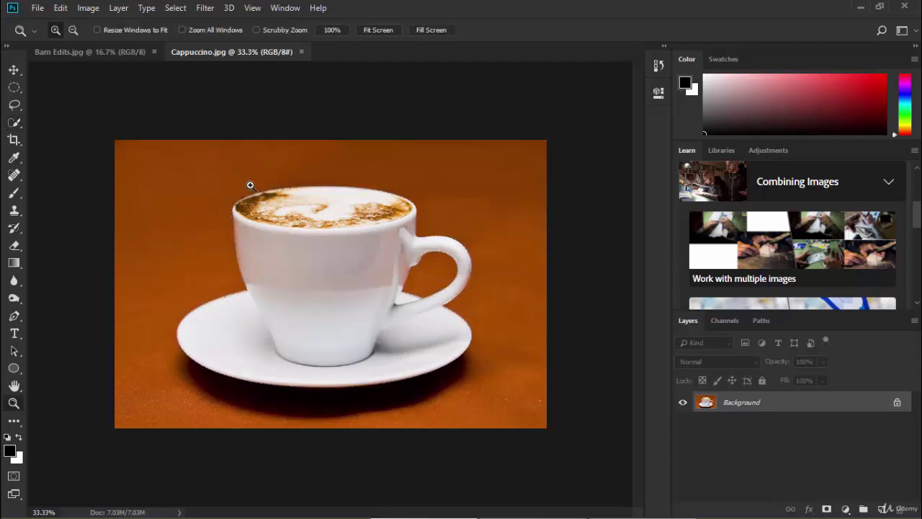
pyautogui.click(247, 174)
pyautogui.click(232, 146)
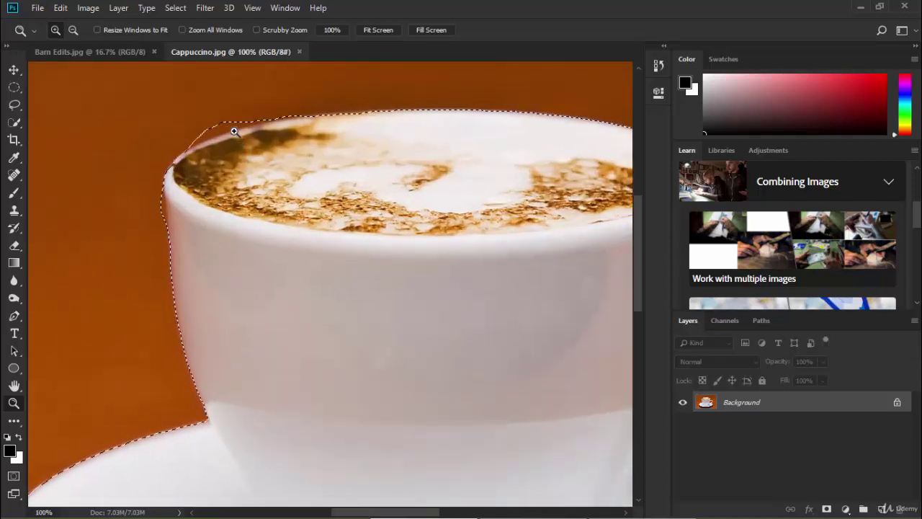
pyautogui.press('w')
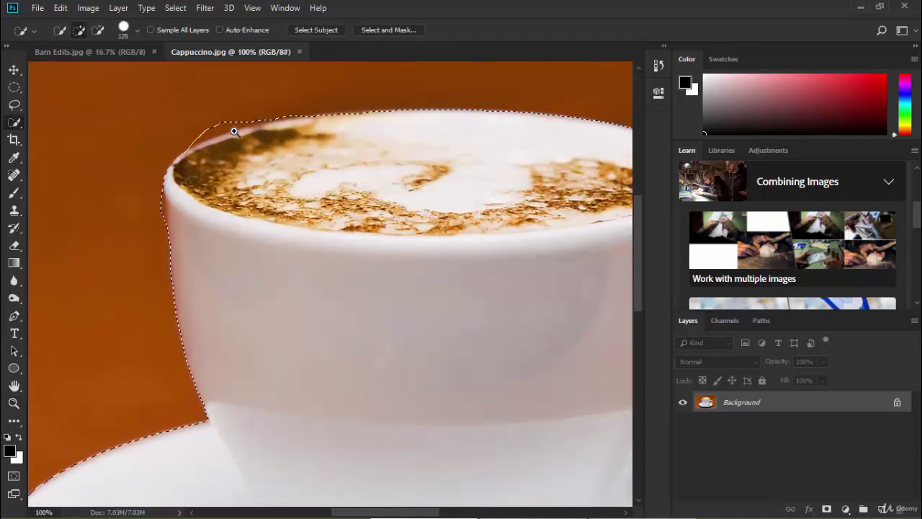
pyautogui.press('[')
pyautogui.press('[')
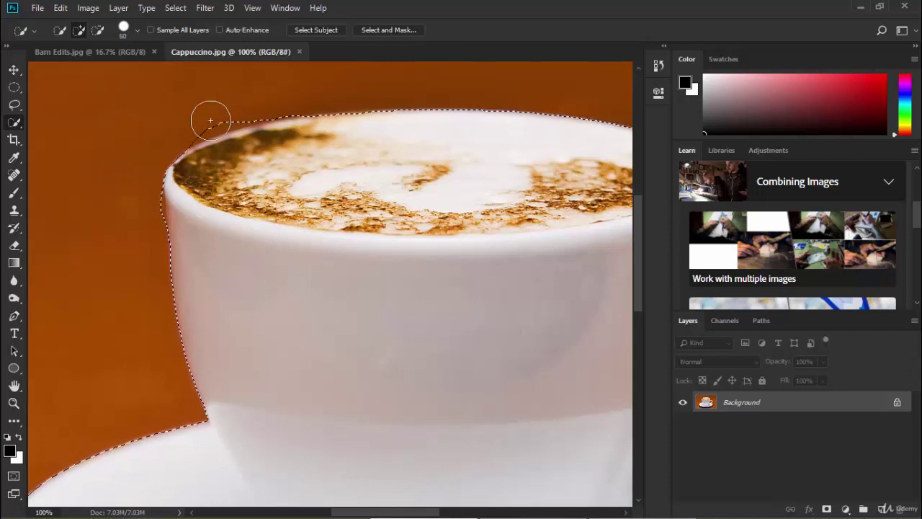
pyautogui.press('alt')
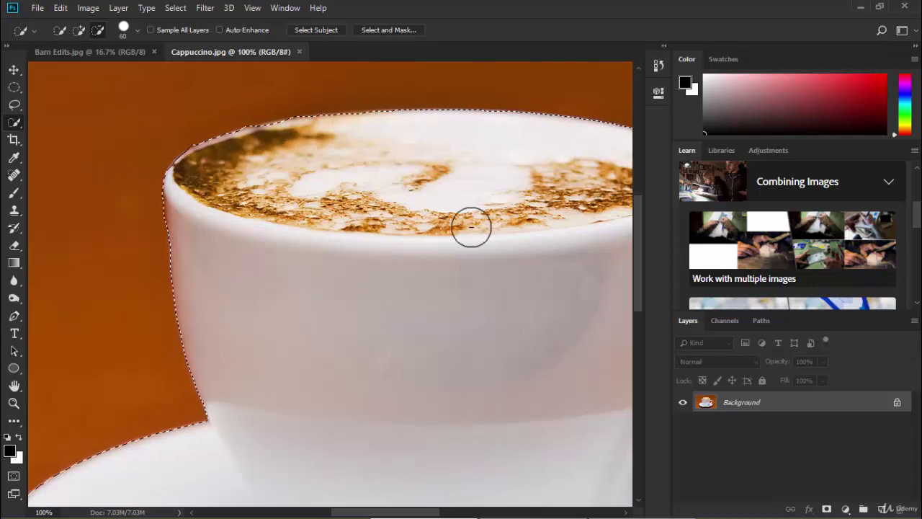
pyautogui.press('alt')
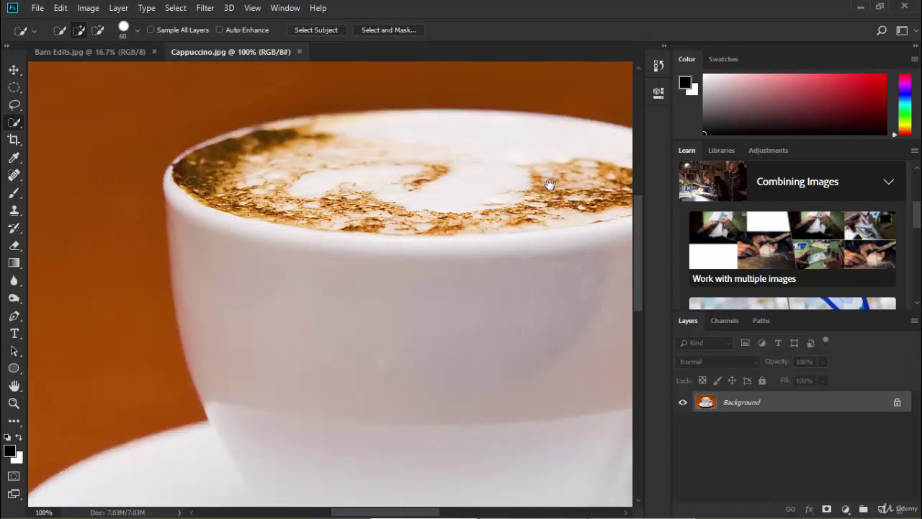
# Examine the selection edge around the cup's handle and saucer at 100% and finish with the whole image in view.
pyautogui.moveTo(631, 258); pyautogui.dragTo(456, 242)
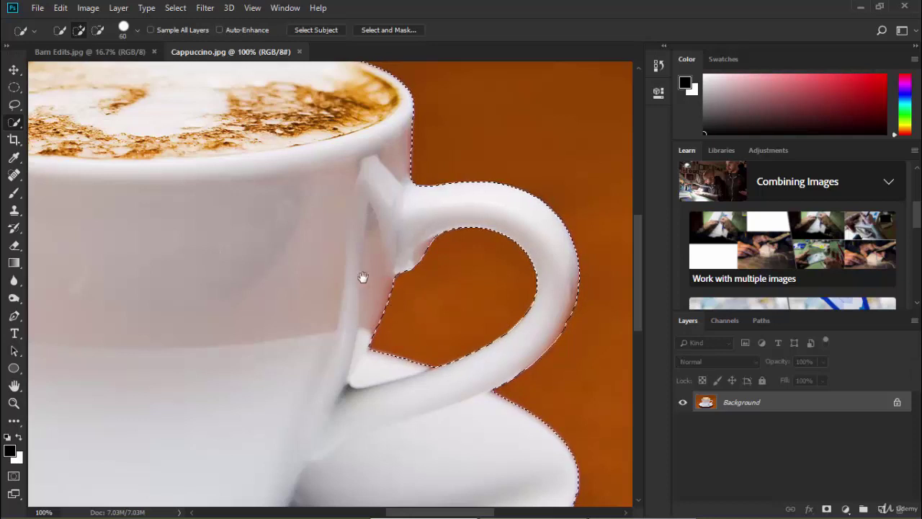
pyautogui.hotkey('ctrl', 'd')
pyautogui.scroll(-3, 357, 324)
pyautogui.scroll(-3, 391, 382)
pyautogui.hscroll(-4, 356, 348)
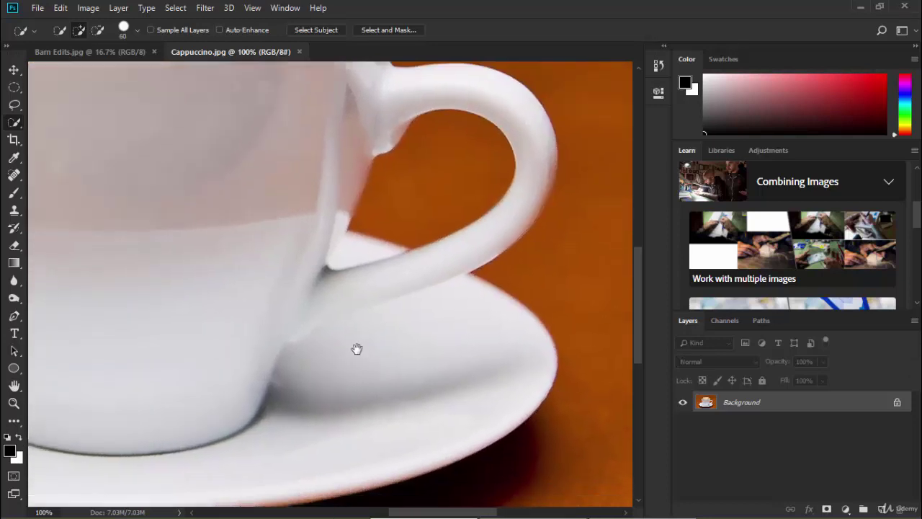
pyautogui.hscroll(-5, 254, 312)
pyautogui.moveTo(396, 409)
pyautogui.mouseDown()
pyautogui.moveTo(268, 440)
pyautogui.moveTo(84, 319)
pyautogui.mouseUp()
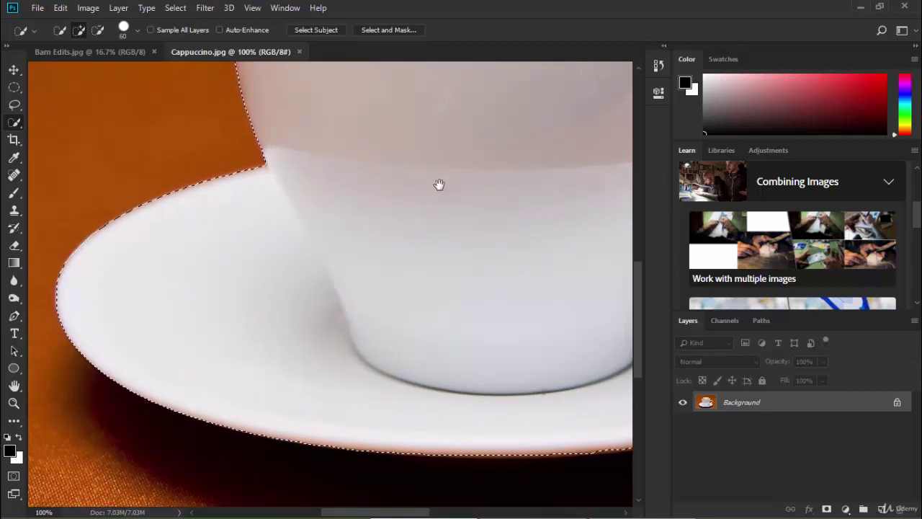
pyautogui.hotkey('ctrl', '0')
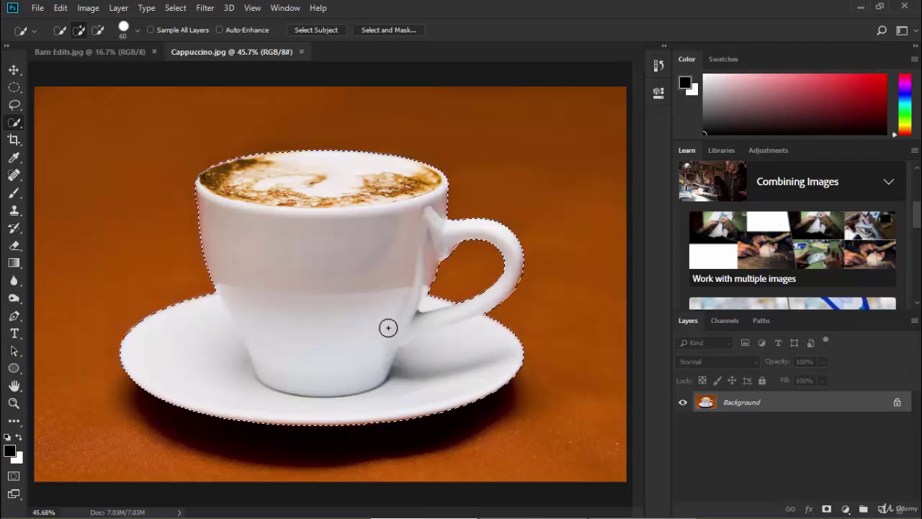
# Copy the selected cup into the Barn Edits image with the Move tool and place it on the field right of center.
pyautogui.press('v')
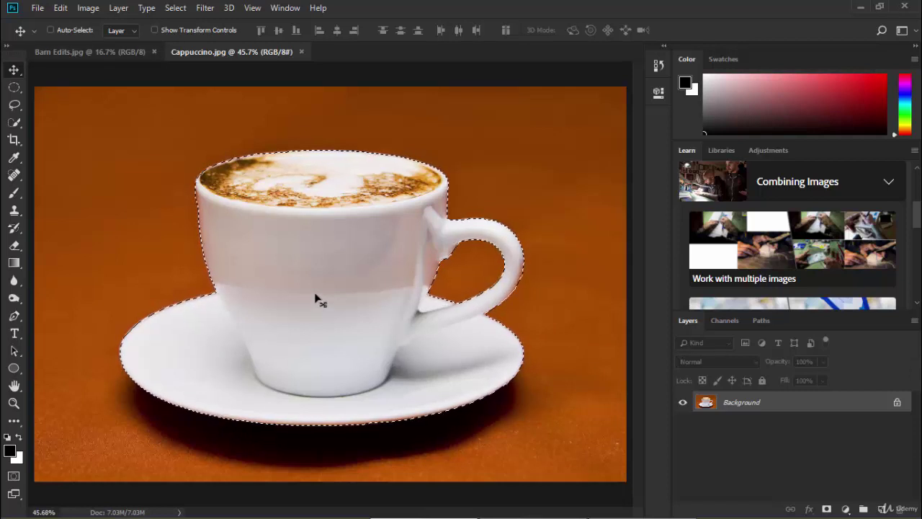
pyautogui.moveTo(316, 298); pyautogui.dragTo(94, 57)
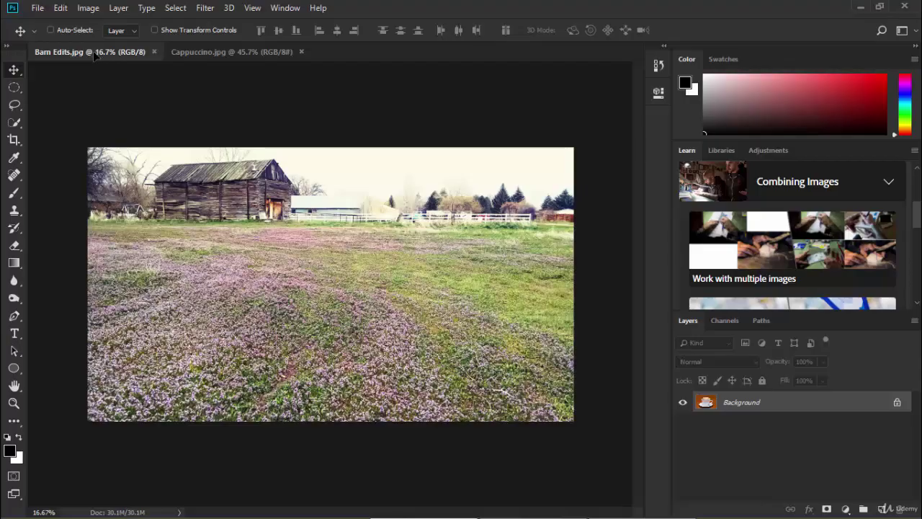
pyautogui.moveTo(94, 57); pyautogui.dragTo(95, 56)
pyautogui.moveTo(94, 56); pyautogui.dragTo(112, 72)
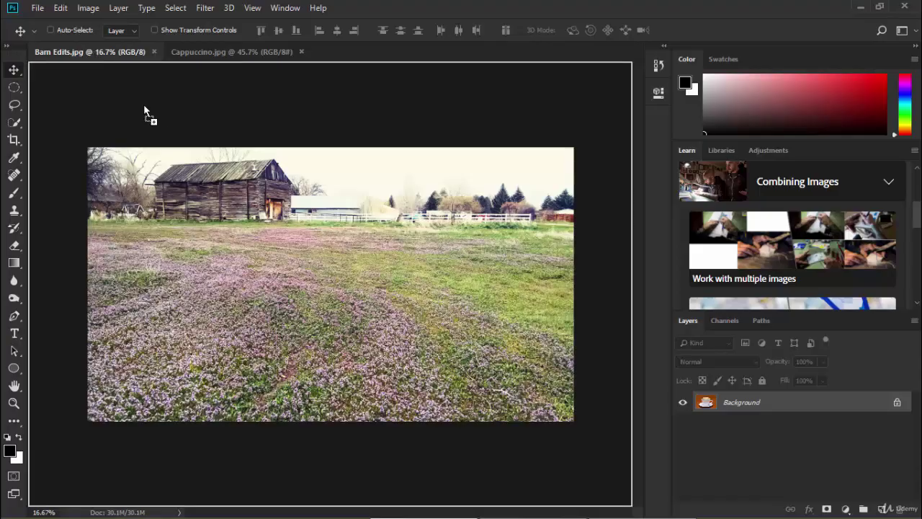
pyautogui.moveTo(144, 109); pyautogui.dragTo(319, 254)
pyautogui.moveTo(307, 288); pyautogui.dragTo(321, 299)
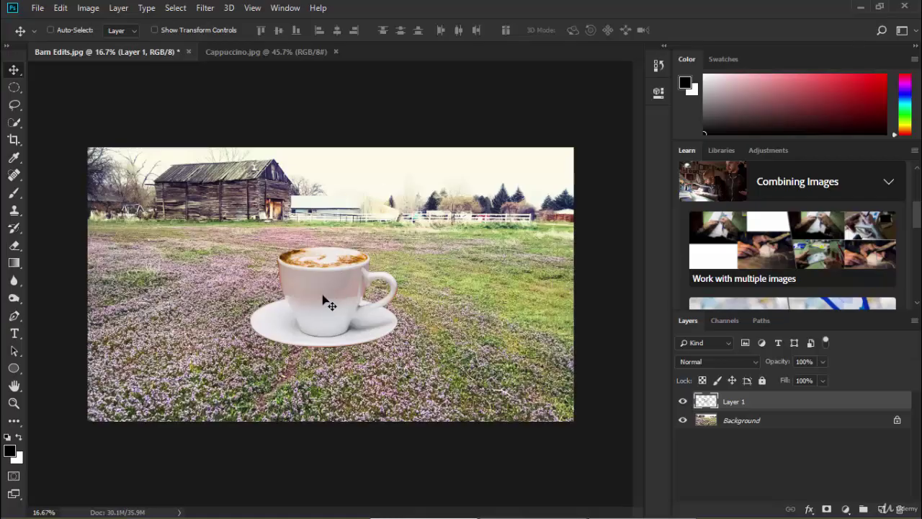
pyautogui.moveTo(323, 295); pyautogui.dragTo(403, 326)
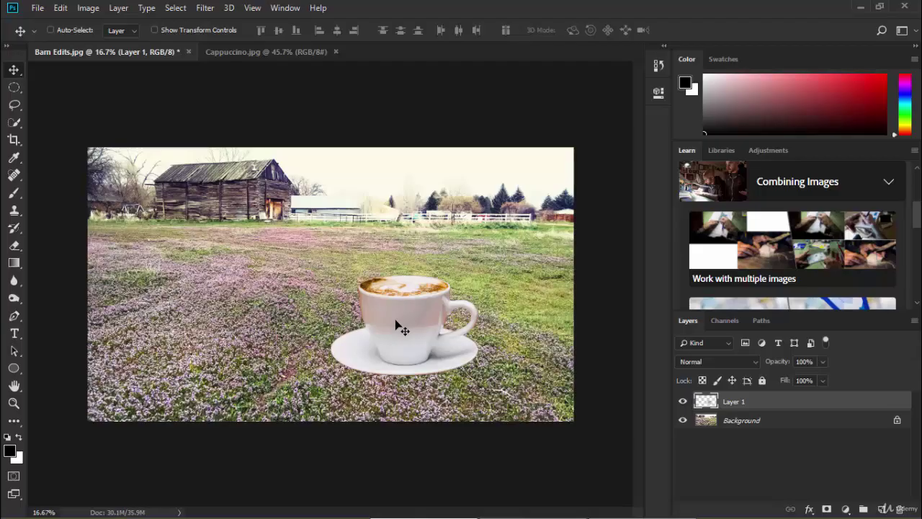
pyautogui.press('ctrl')
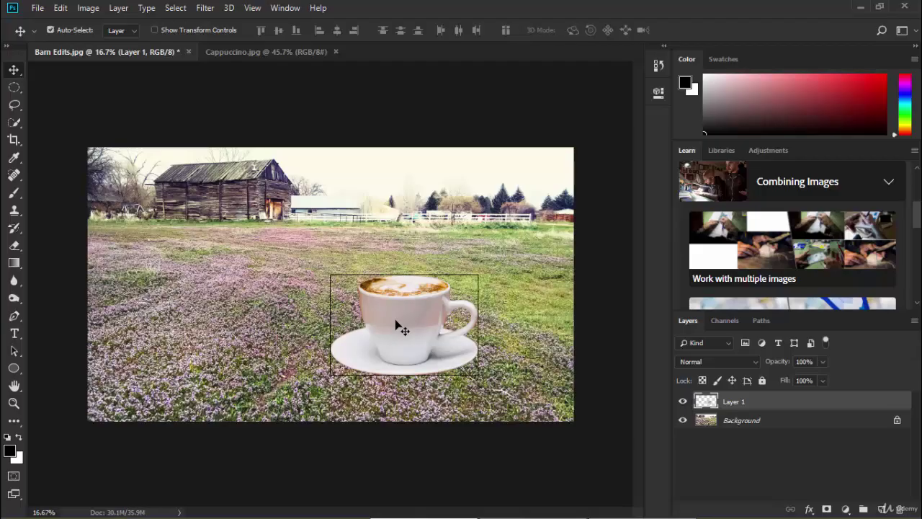
# Scale the cup layer down proportionally to about 86% from its upper-right corner, keeping the saucer's lower-left corner in place.
pyautogui.hotkey('ctrl', 't')
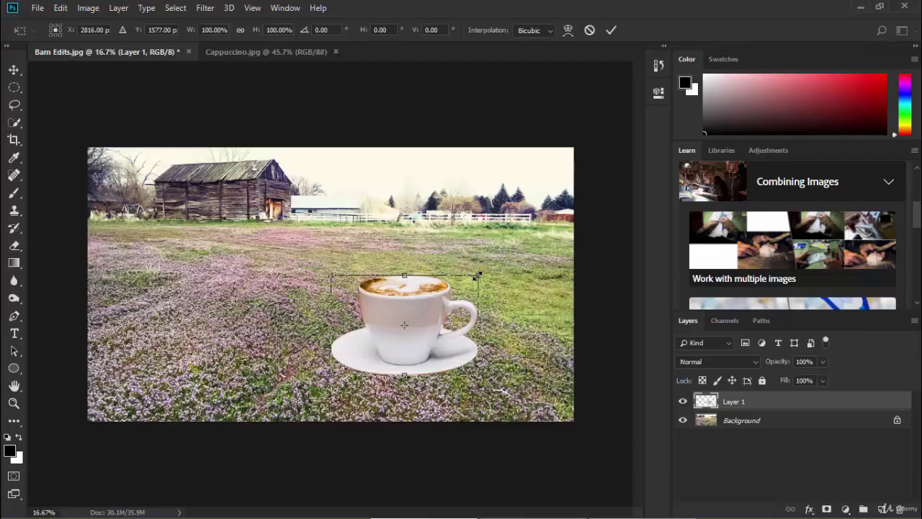
pyautogui.moveTo(479, 275); pyautogui.dragTo(467, 256)
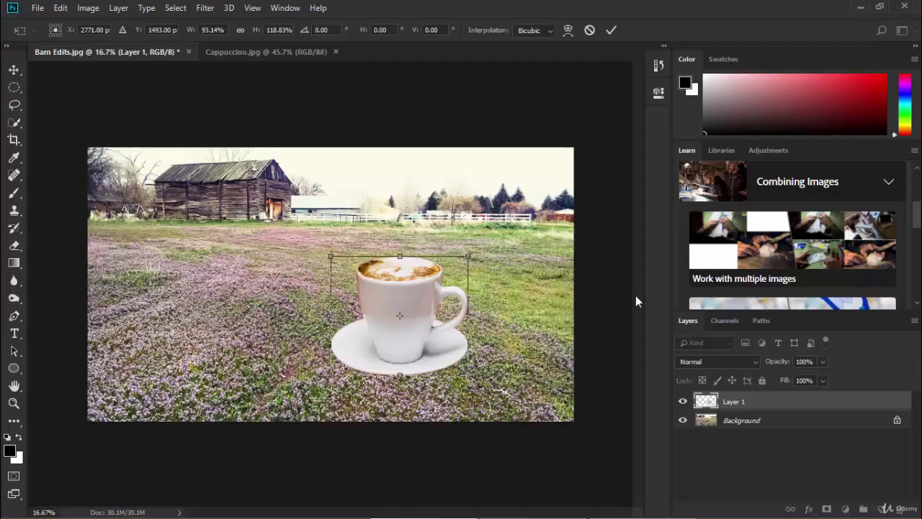
pyautogui.hotkey('ctrl', 'z')
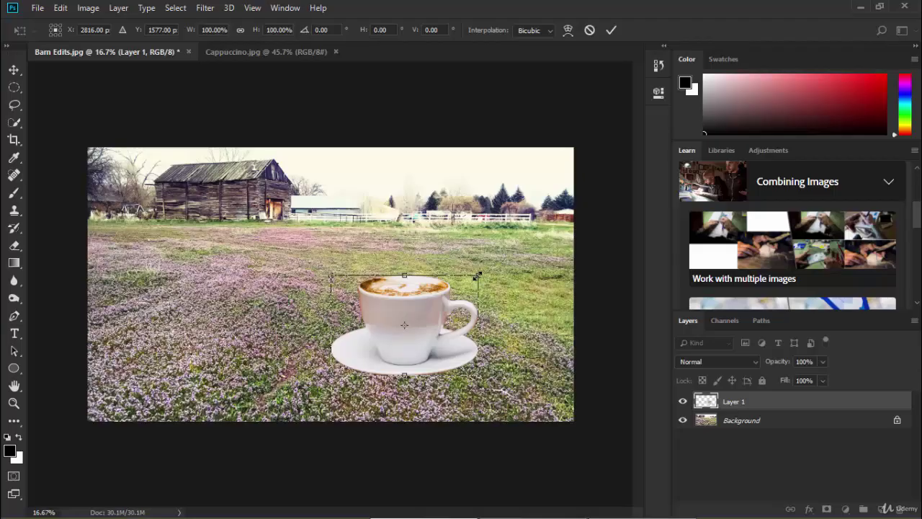
pyautogui.moveTo(477, 275); pyautogui.dragTo(461, 294)
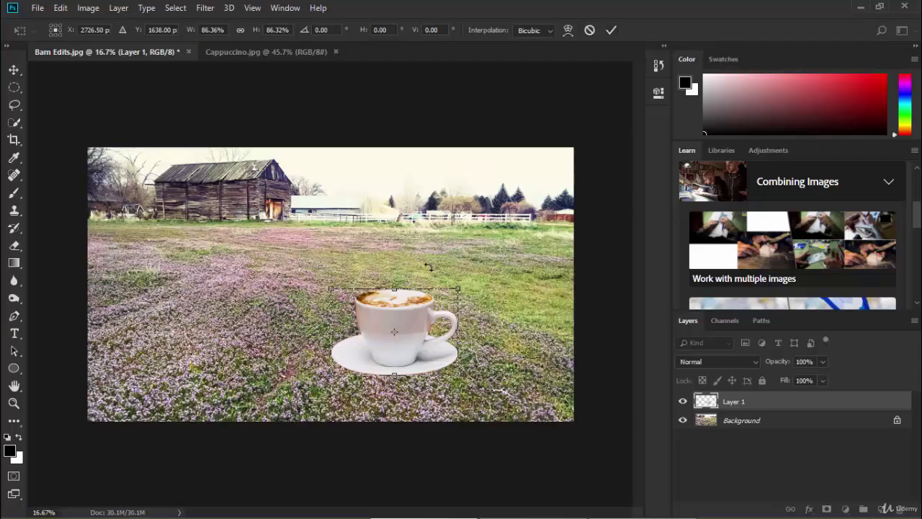
pyautogui.press('Return')
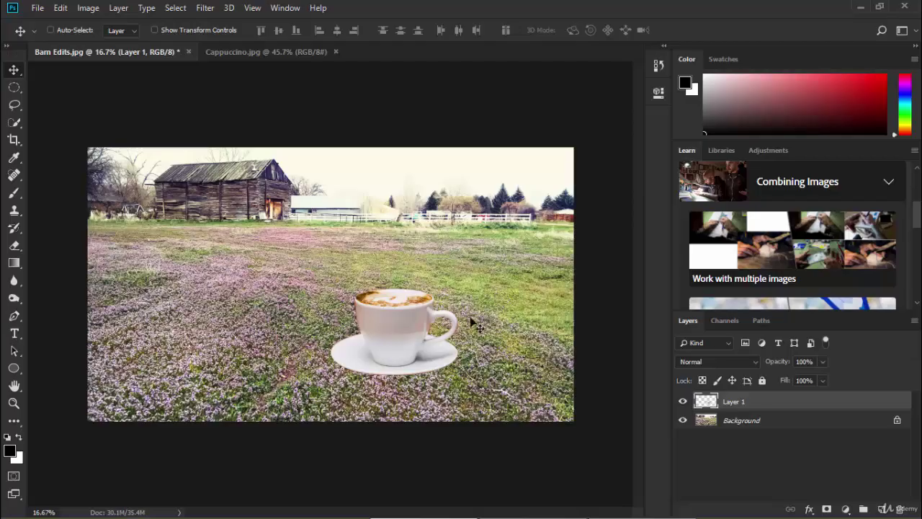
# Scale the cup layer proportionally once more, to about 98.7%, and apply the transformation.
pyautogui.press('ctrl')
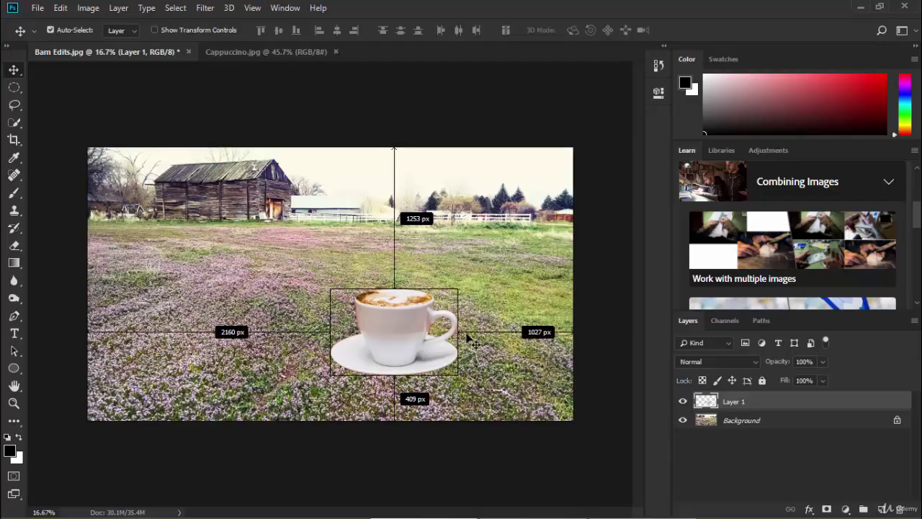
pyautogui.hotkey('ctrl', 't')
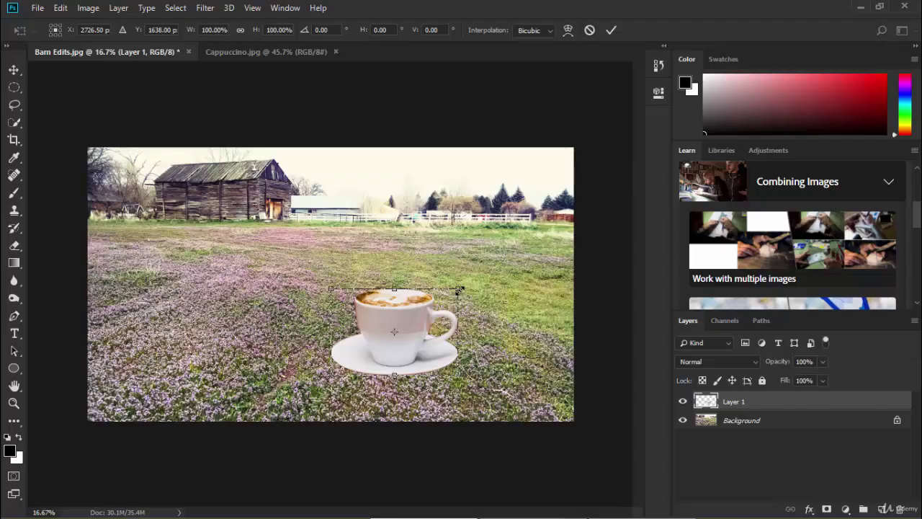
pyautogui.moveTo(458, 290)
pyautogui.mouseDown()
pyautogui.moveTo(471, 270)
pyautogui.moveTo(459, 287)
pyautogui.mouseUp()
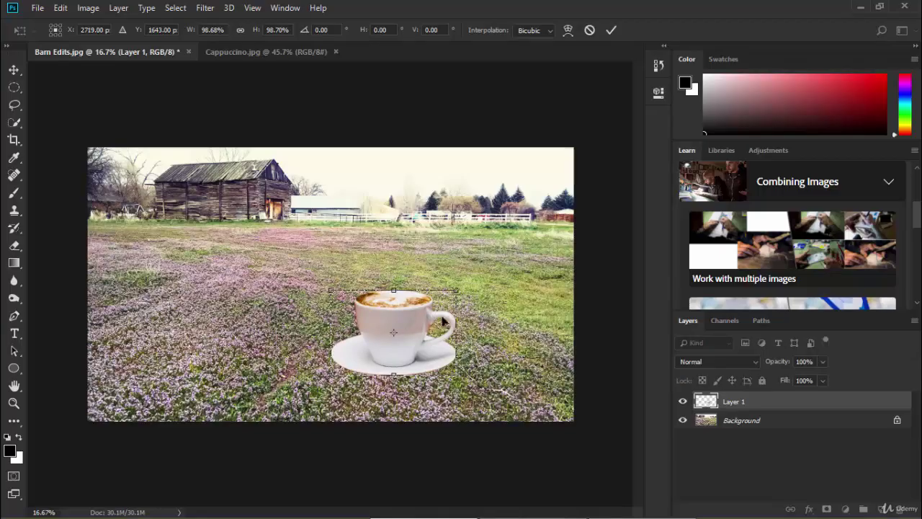
pyautogui.click(610, 31)
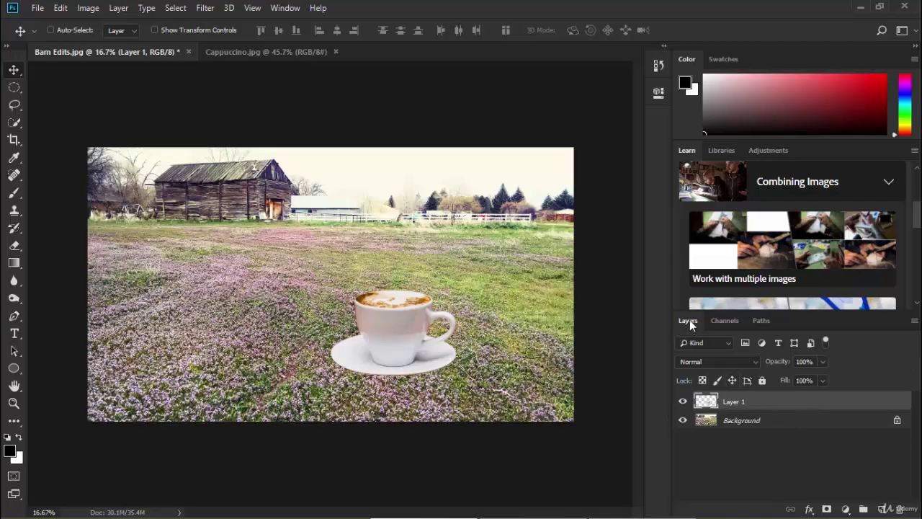
pyautogui.click(914, 32)
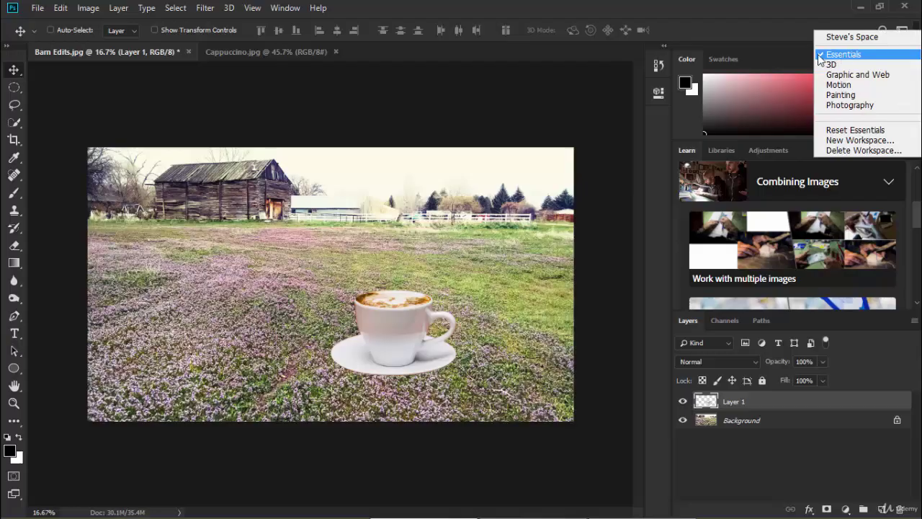
pyautogui.click(845, 134)
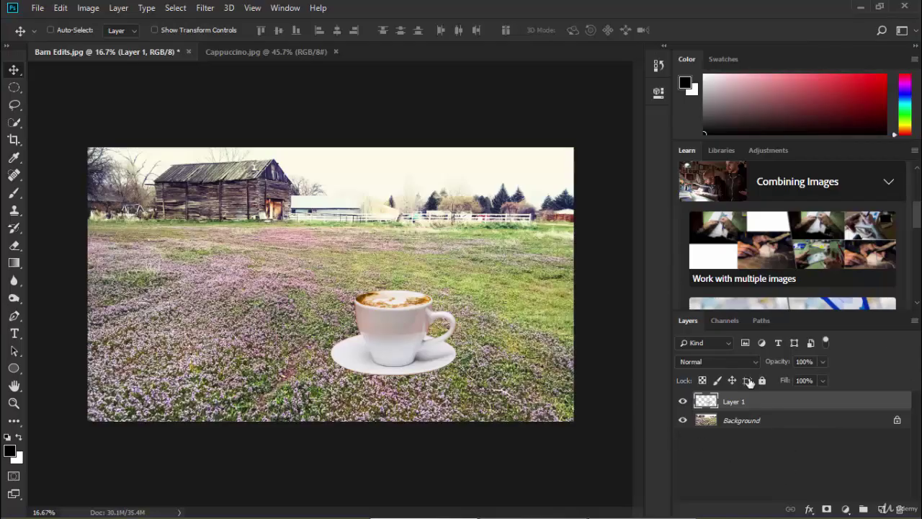
pyautogui.click(285, 9)
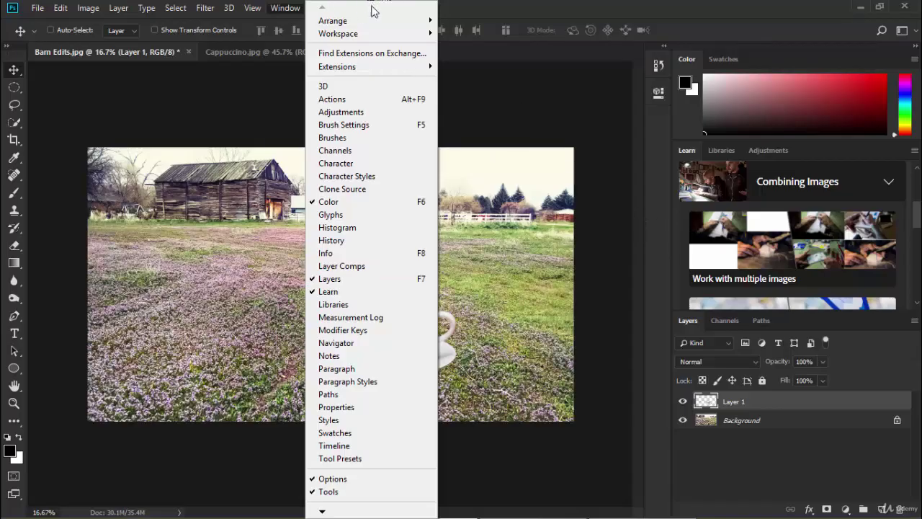
pyautogui.press('Escape')
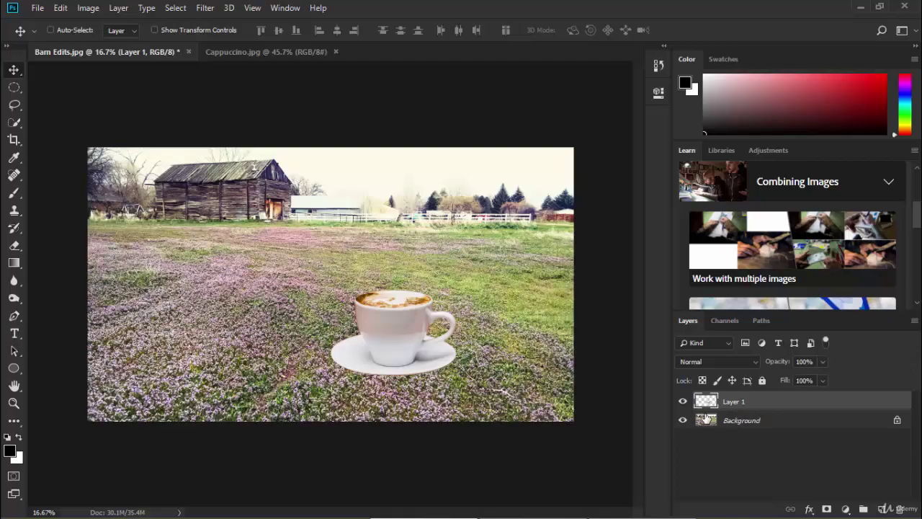
# Switch the layer previews to large thumbnails and toggle the Background and cup layers off and on to compare them.
pyautogui.rightClick(758, 451)
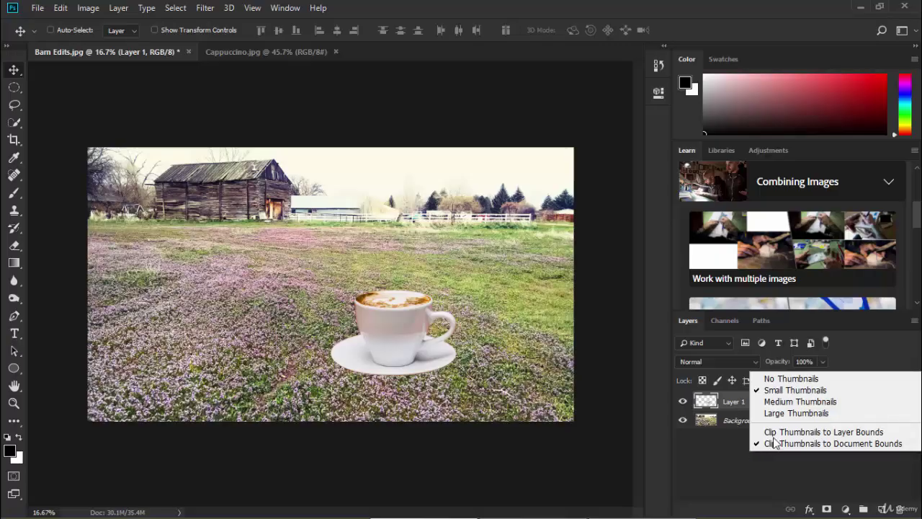
pyautogui.click(787, 414)
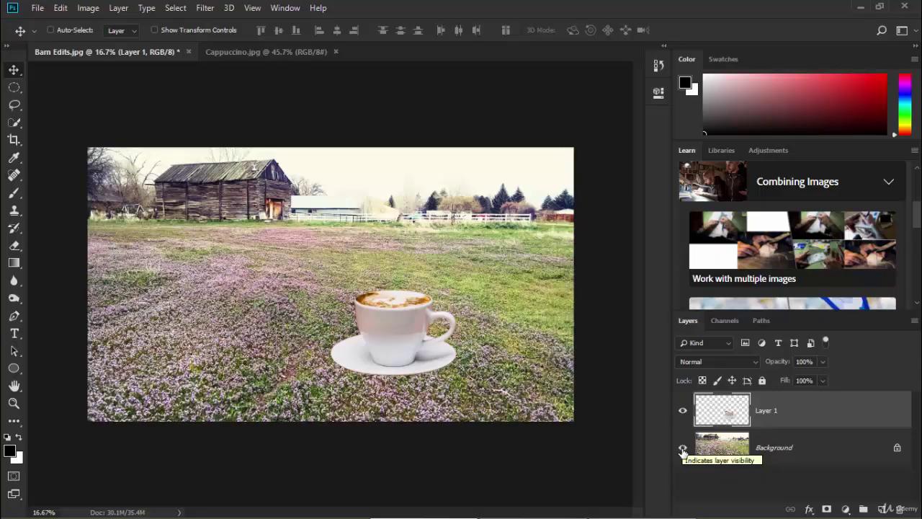
pyautogui.click(682, 450)
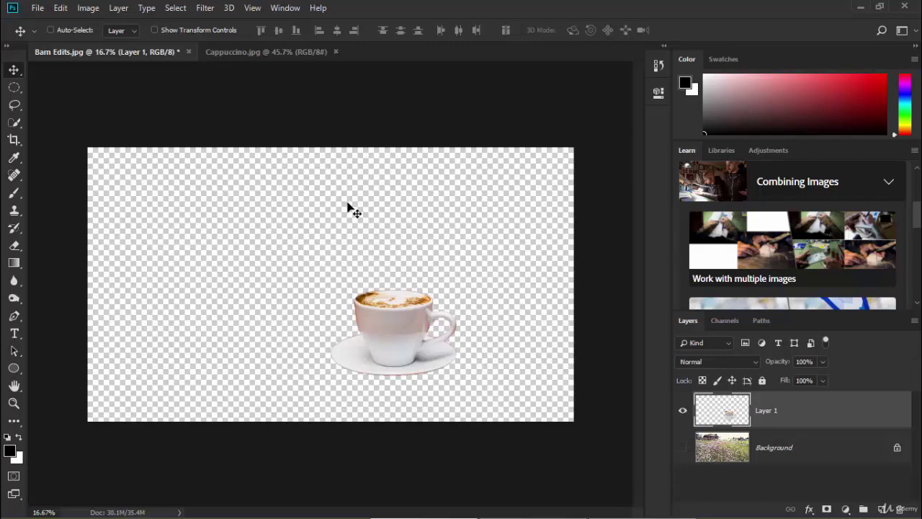
pyautogui.click(683, 447)
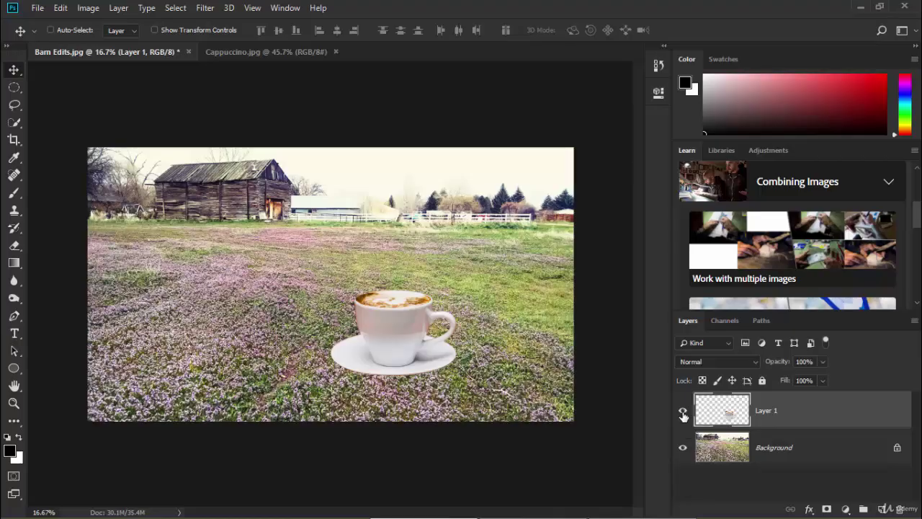
pyautogui.click(683, 412)
pyautogui.click(683, 413)
# Select the Background layer and set the Brush tool's opacity to 30%, checking its size and hardness settings.
pyautogui.click(785, 457)
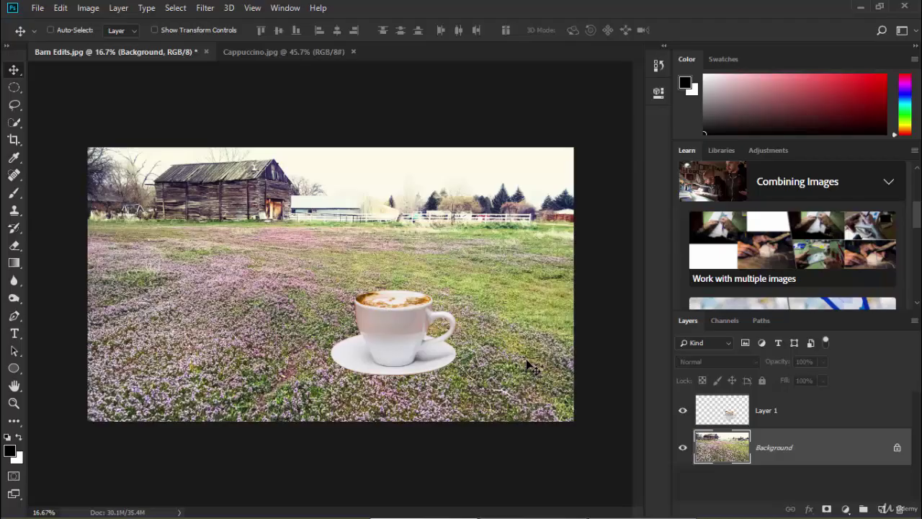
pyautogui.press('b')
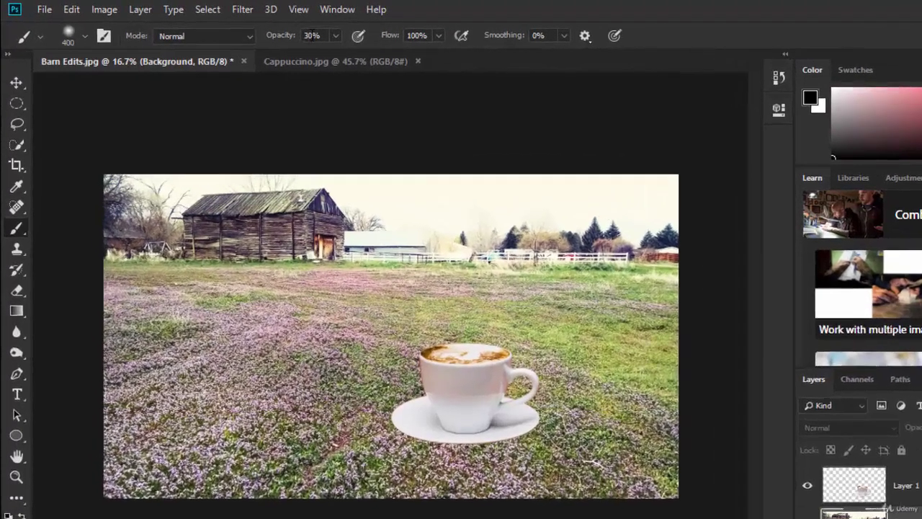
pyautogui.click(336, 35)
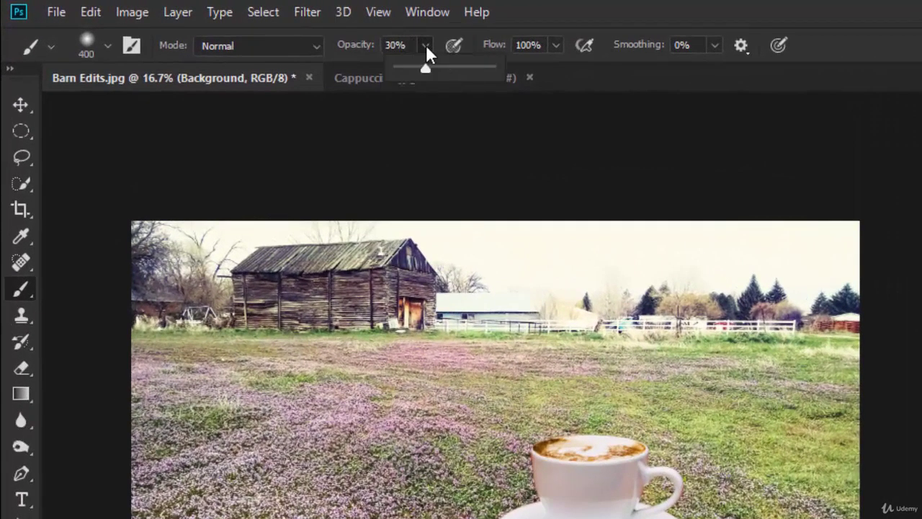
pyautogui.click(425, 44)
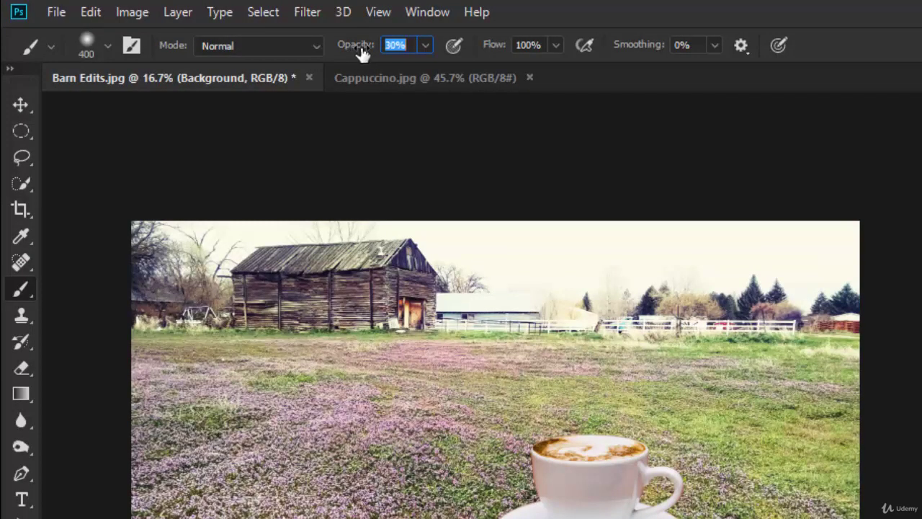
pyautogui.moveTo(356, 54)
pyautogui.mouseDown()
pyautogui.moveTo(362, 64)
pyautogui.moveTo(353, 62)
pyautogui.moveTo(368, 62)
pyautogui.mouseUp()
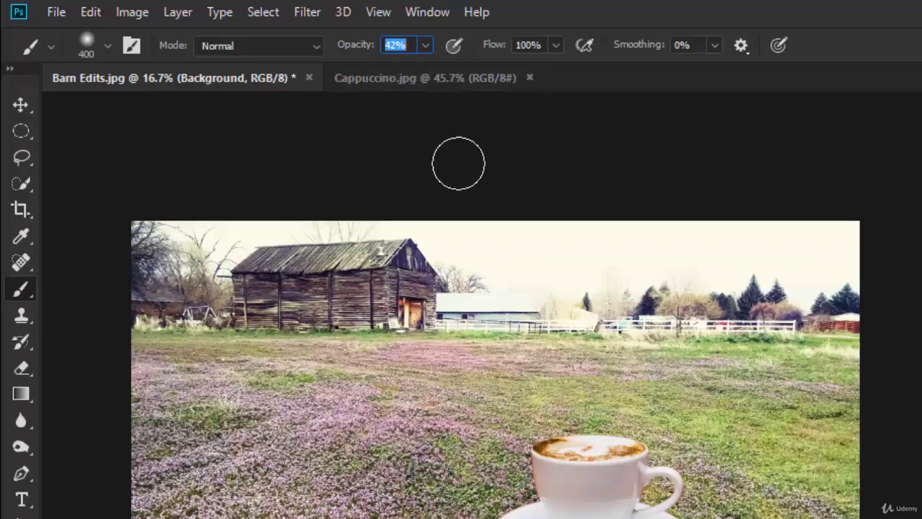
pyautogui.write('30')
pyautogui.press('Return')
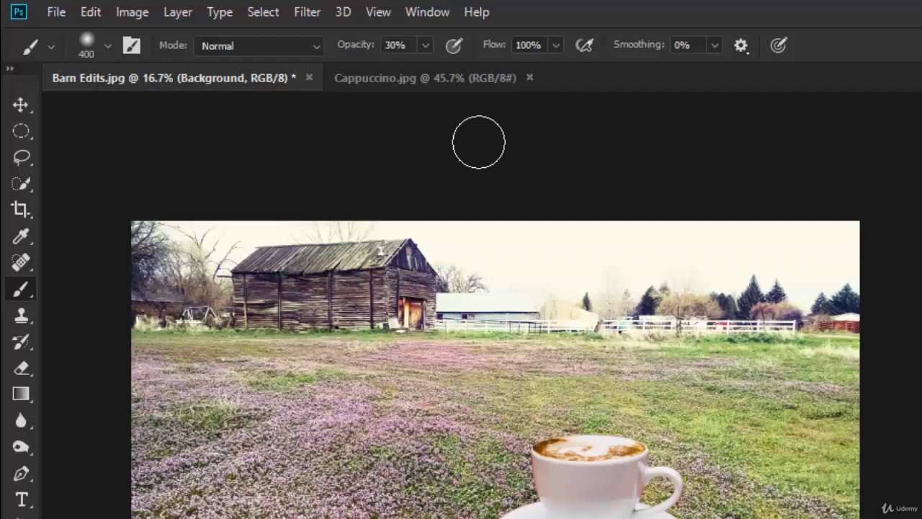
pyautogui.click(107, 45)
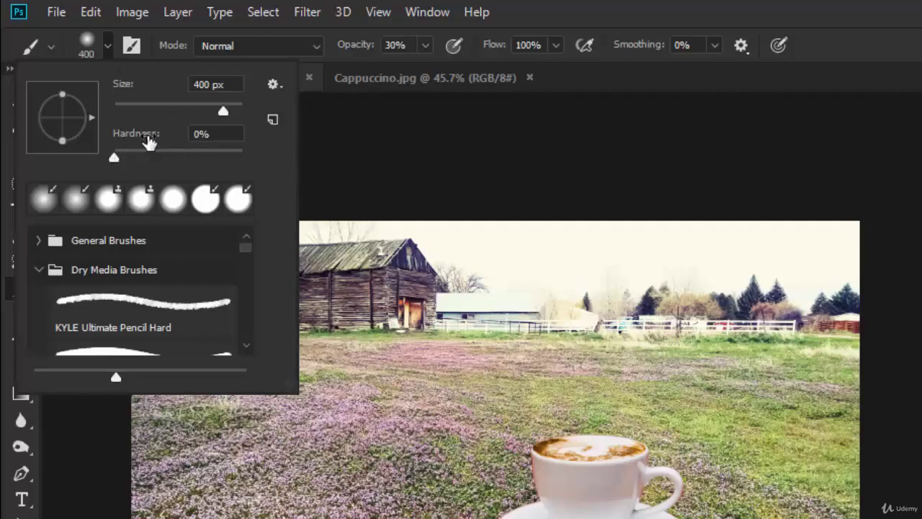
pyautogui.click(106, 38)
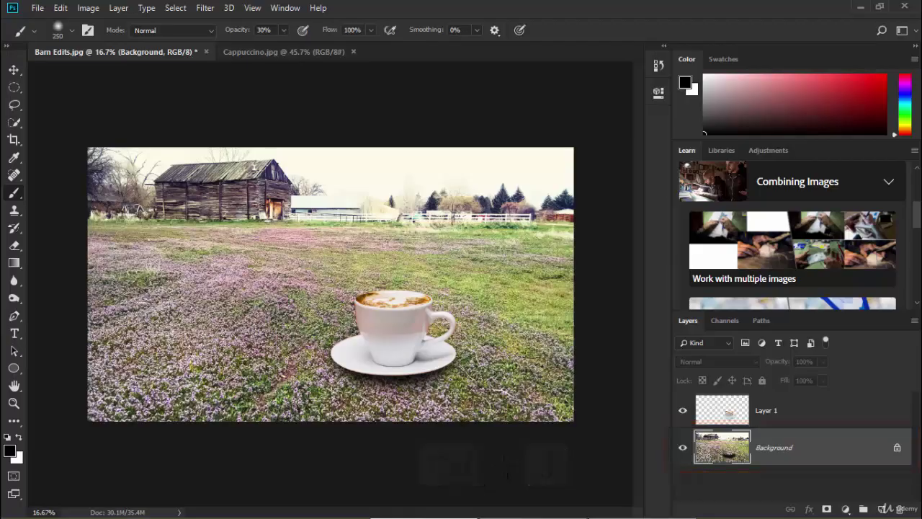
# Review the cup selection in the Cappuccino image with the Quick Selection and Move tools, and return to Barn Edits.
pyautogui.click(258, 52)
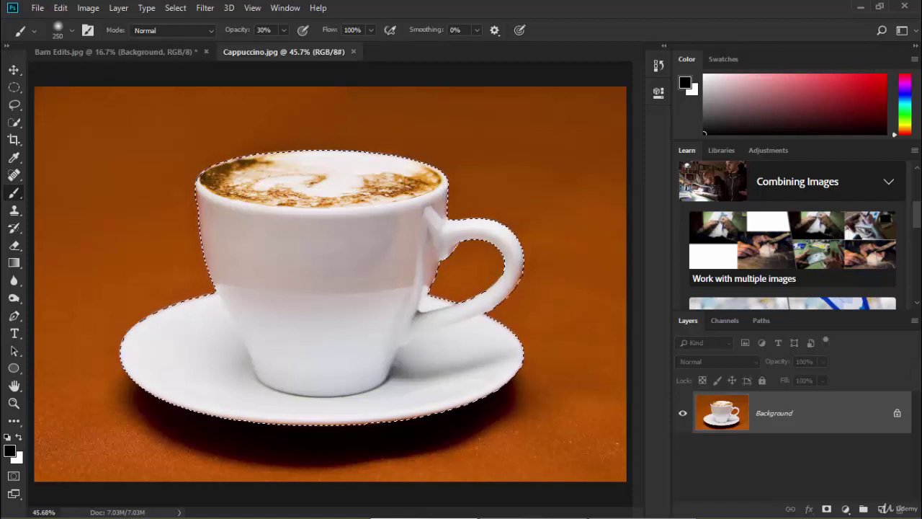
pyautogui.press('w')
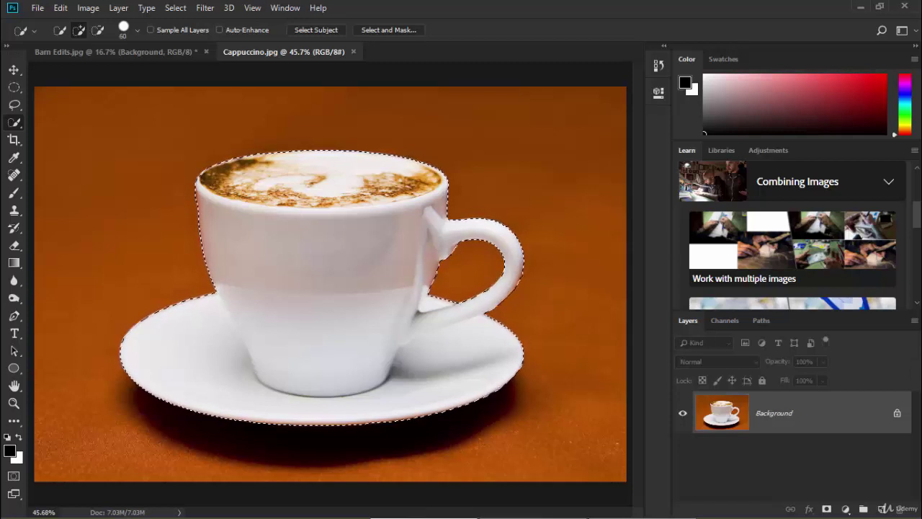
pyautogui.press('v')
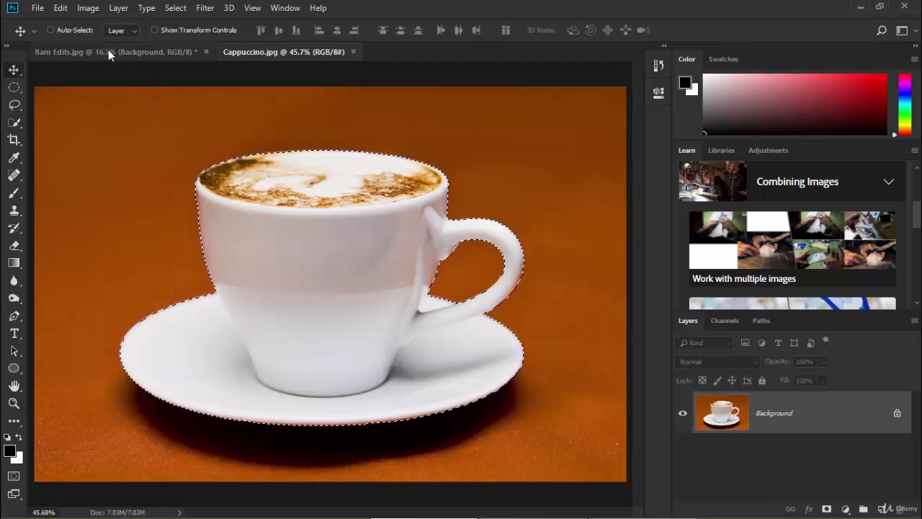
pyautogui.moveTo(108, 50); pyautogui.dragTo(175, 119)
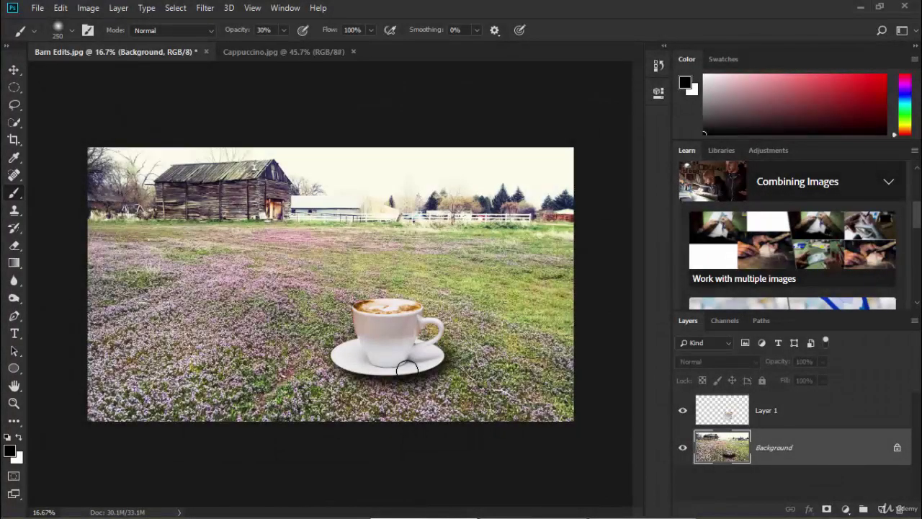
# Open the Save As dialog for the Barn Edits image and dismiss it without saving.
pyautogui.hotkey('ctrl', 'alt', 's')
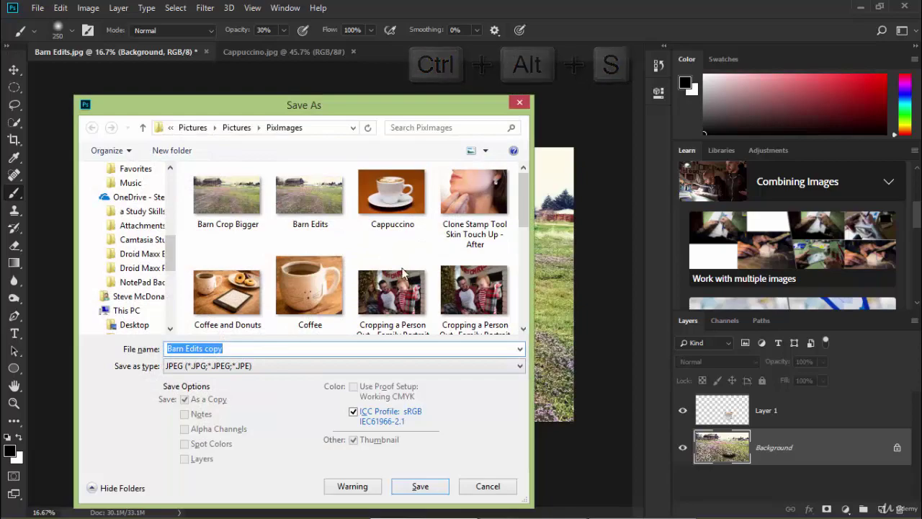
pyautogui.click(487, 487)
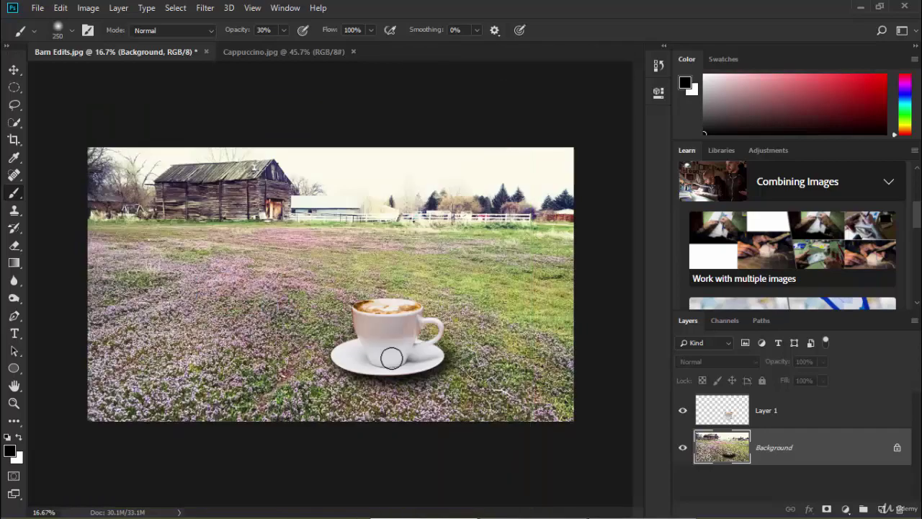